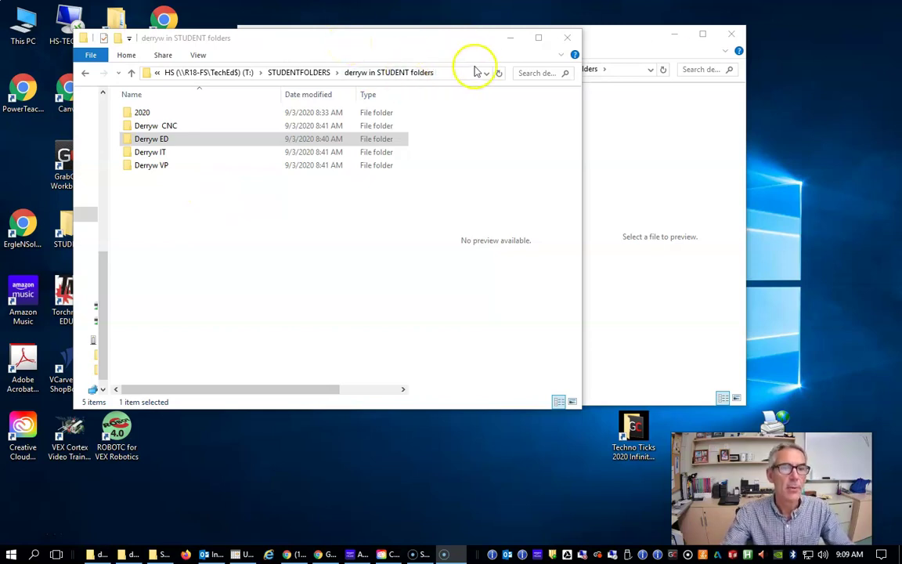
- Close both open File Explorer windows that show the teacher's student folder
{"action": "left_click_drag", "start_coordinate": [339, 43], "coordinate": [397, 88]}
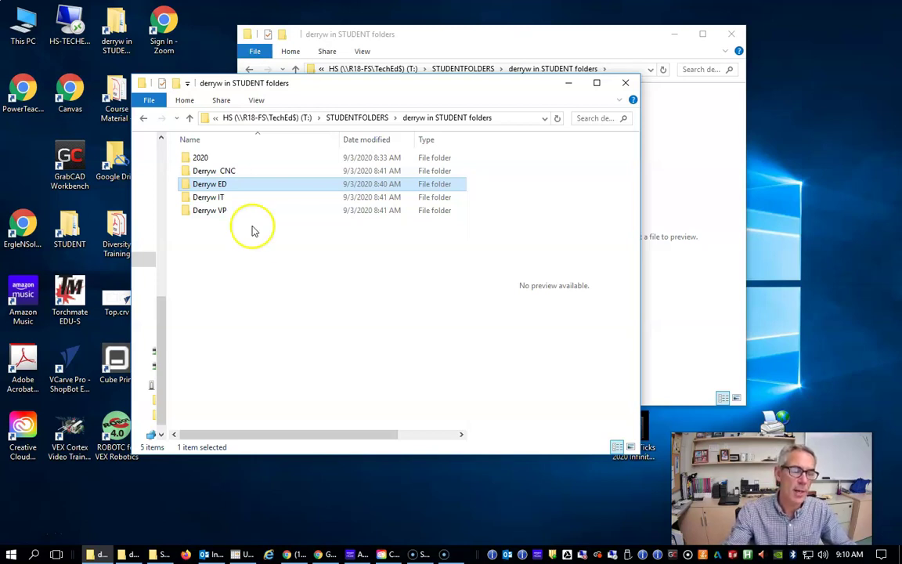
{"action": "left_click_drag", "start_coordinate": [373, 86], "coordinate": [408, 47]}
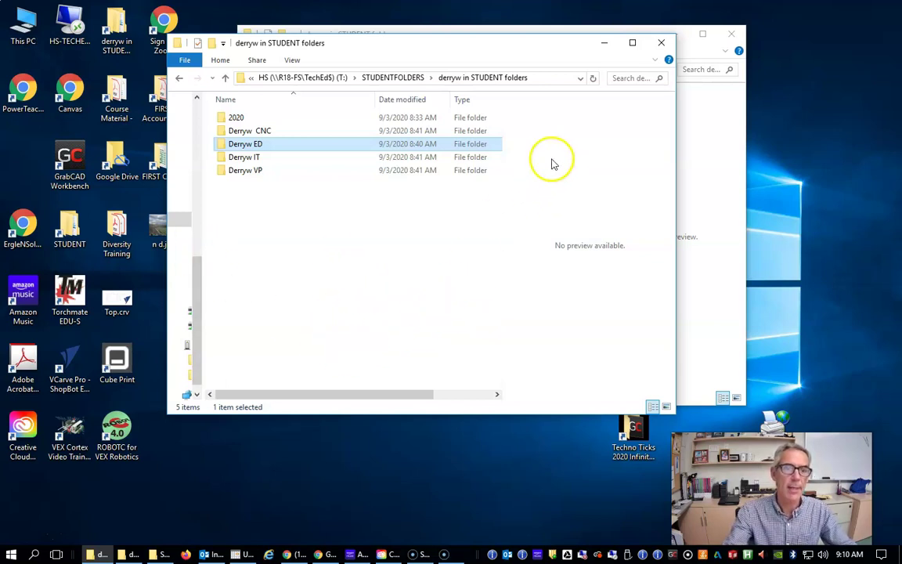
{"action": "left_click", "coordinate": [661, 43]}
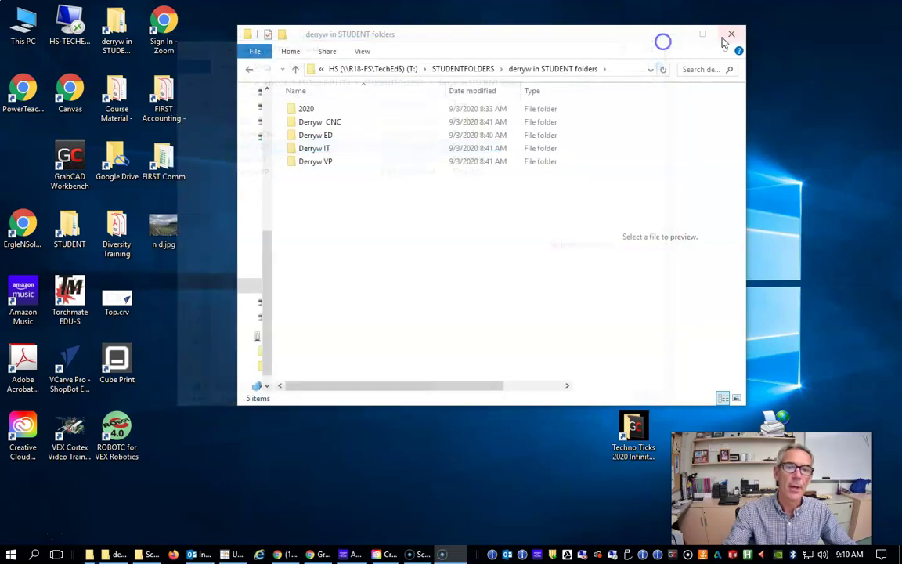
{"action": "left_click", "coordinate": [729, 35]}
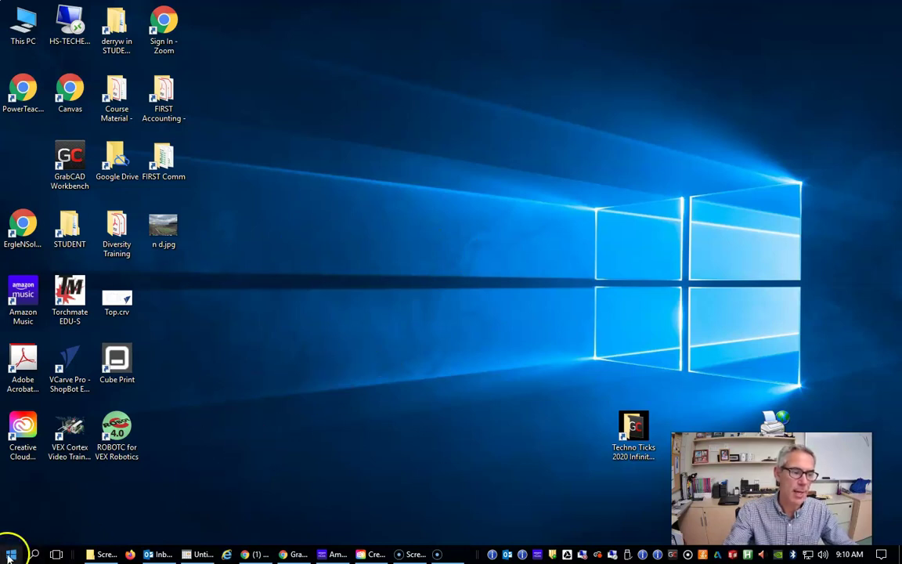
- Open This PC in File Explorer and enlarge the window so all drives and network locations fit
{"action": "right_click", "coordinate": [9, 556]}
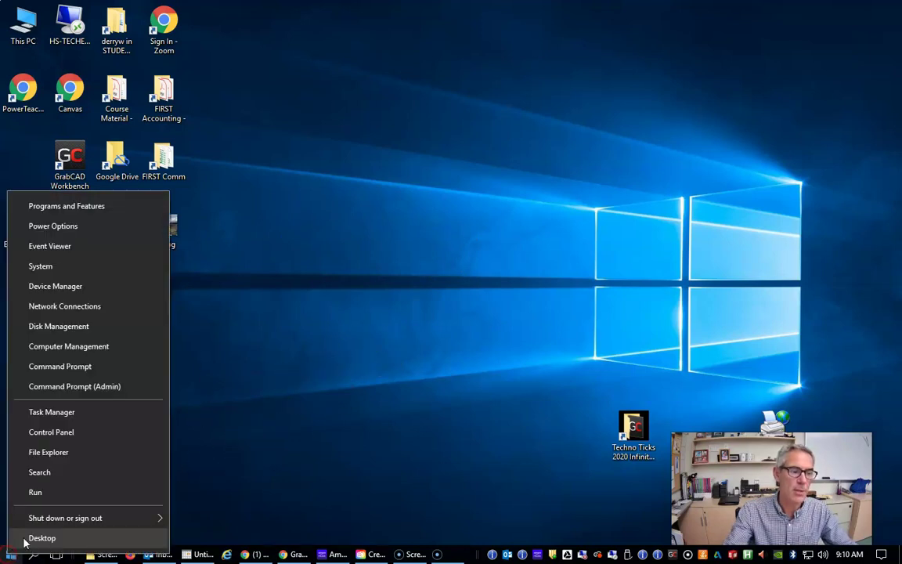
{"action": "left_click", "coordinate": [291, 402]}
{"action": "double_click", "coordinate": [17, 27]}
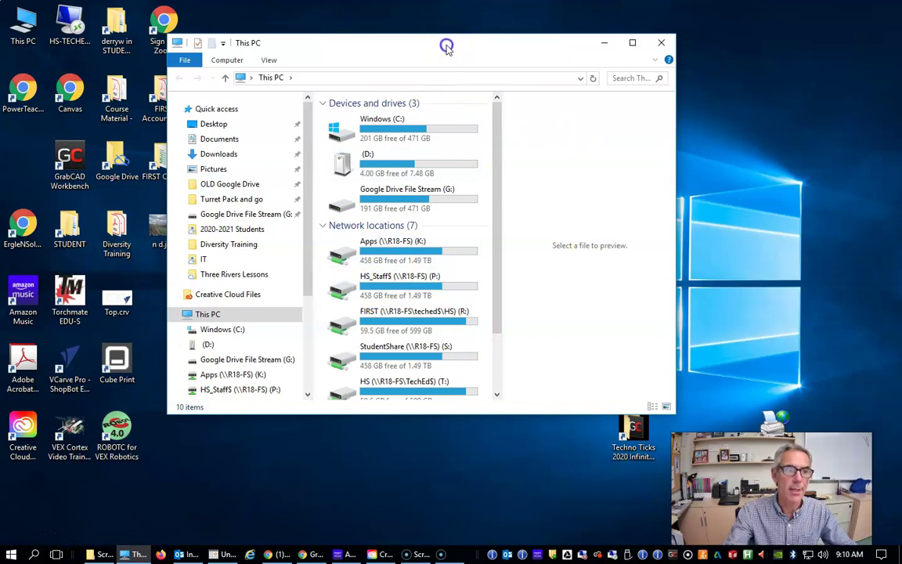
{"action": "left_click_drag", "start_coordinate": [446, 47], "coordinate": [367, 24]}
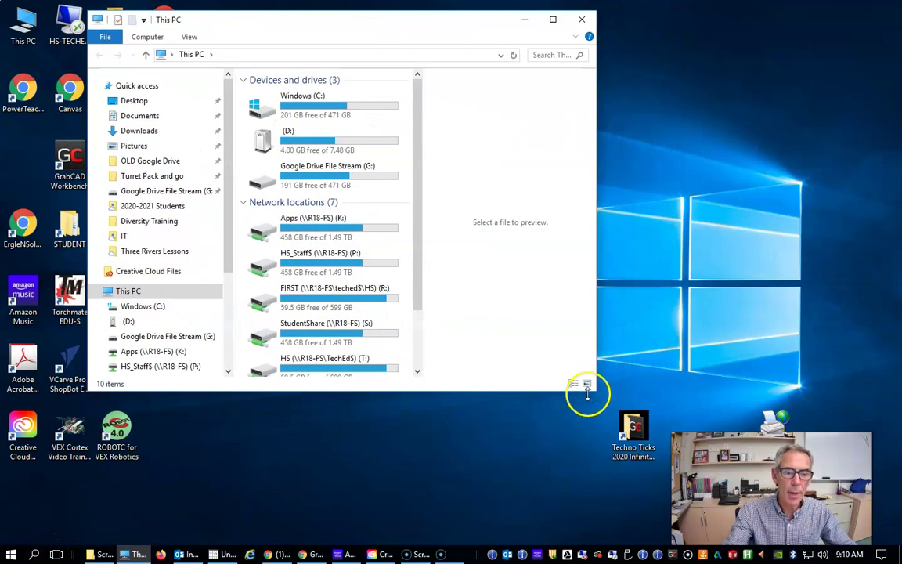
{"action": "left_click_drag", "start_coordinate": [590, 391], "coordinate": [753, 498]}
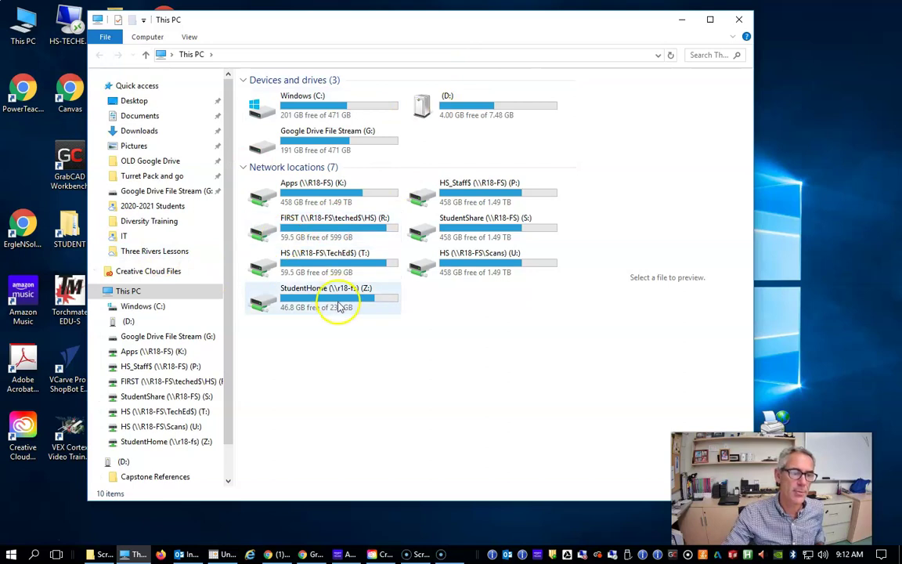
- Open STUDENTFOLDERS on the HS TechEd$ (T:) network drive and look through the list of student folders
{"action": "double_click", "coordinate": [268, 268]}
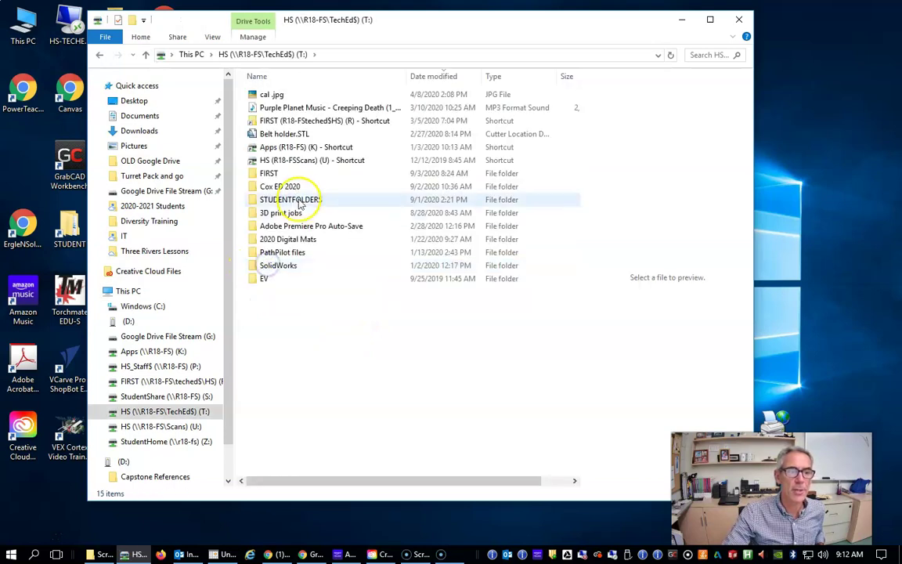
{"action": "left_click", "coordinate": [302, 200]}
{"action": "scroll", "coordinate": [316, 398], "scroll_direction": "down", "scroll_amount": 3}
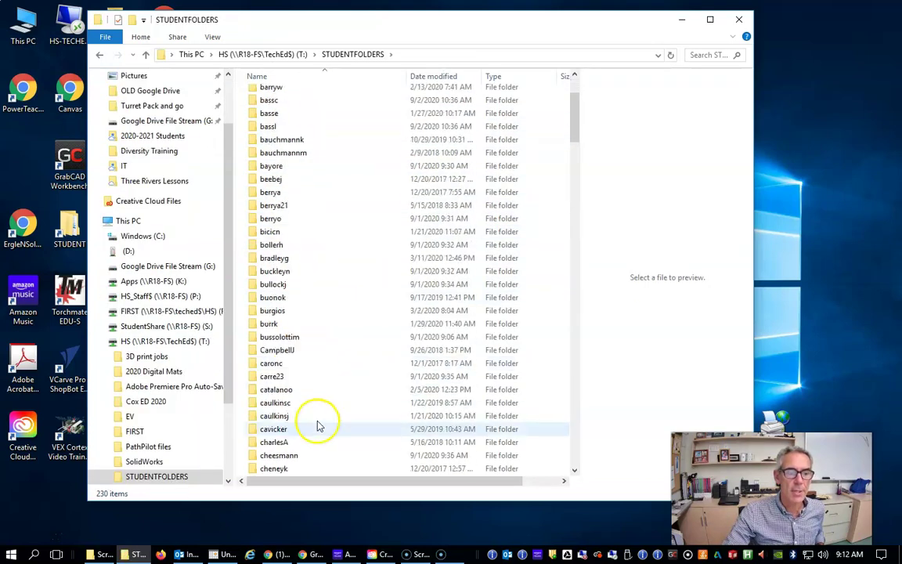
{"action": "scroll", "coordinate": [328, 200], "scroll_direction": "up", "scroll_amount": 3}
{"action": "scroll", "coordinate": [317, 261], "scroll_direction": "down", "scroll_amount": 8}
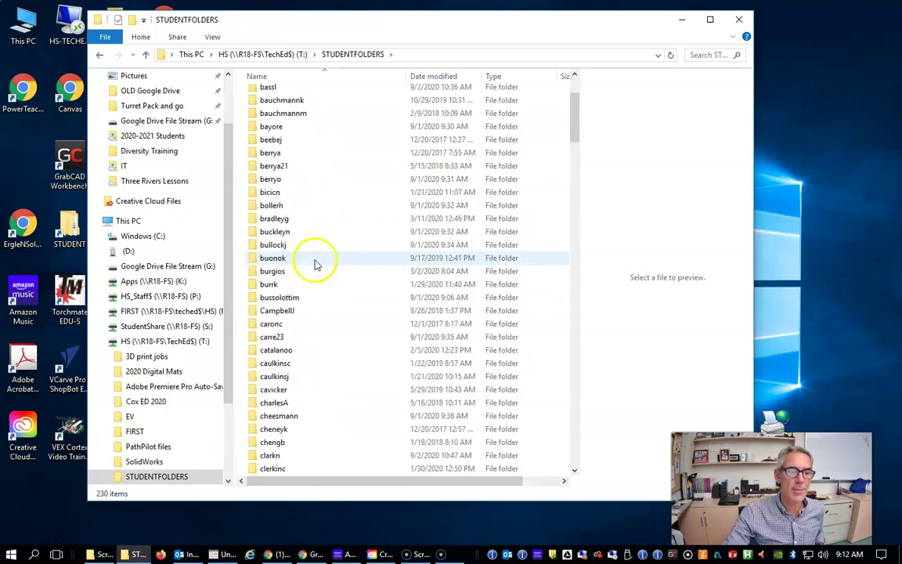
{"action": "scroll", "coordinate": [360, 313], "scroll_direction": "up", "scroll_amount": 8}
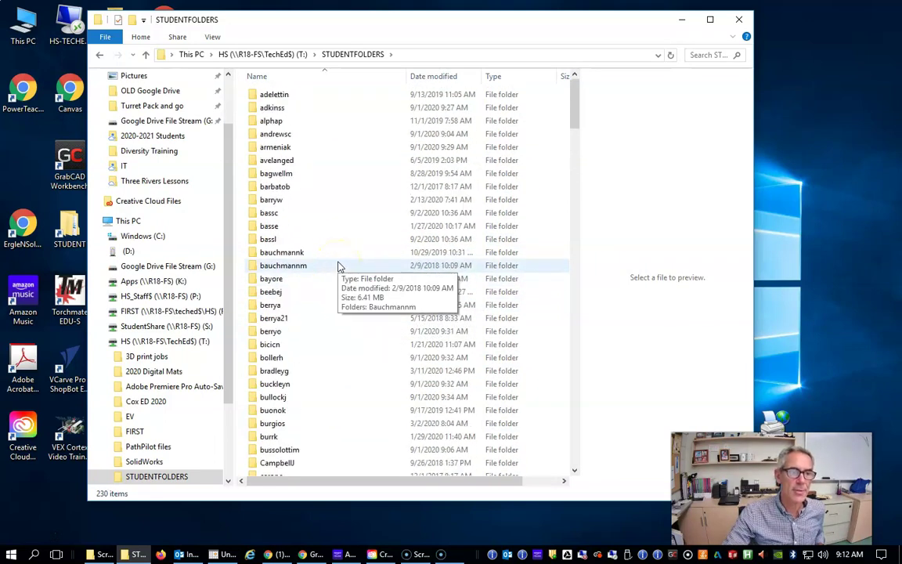
- Go back to This PC and open the Documents folder in the teacher's user profile on Windows (C:)
{"action": "left_click", "coordinate": [145, 54]}
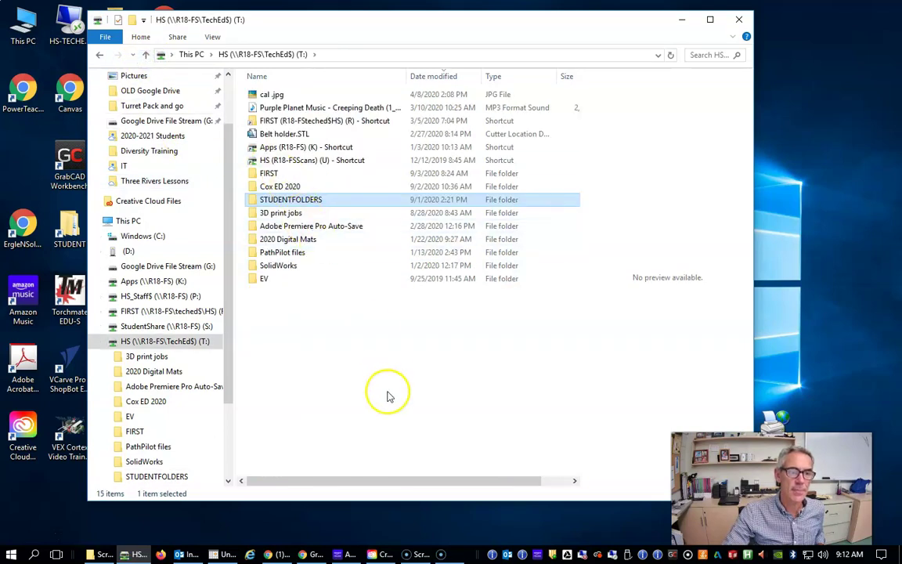
{"action": "left_click", "coordinate": [146, 54]}
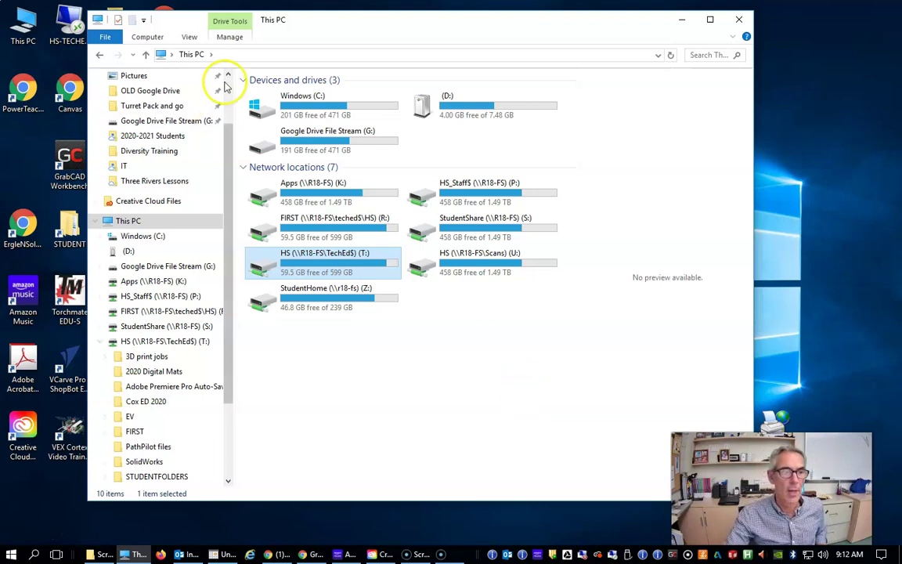
{"action": "left_click", "coordinate": [279, 106]}
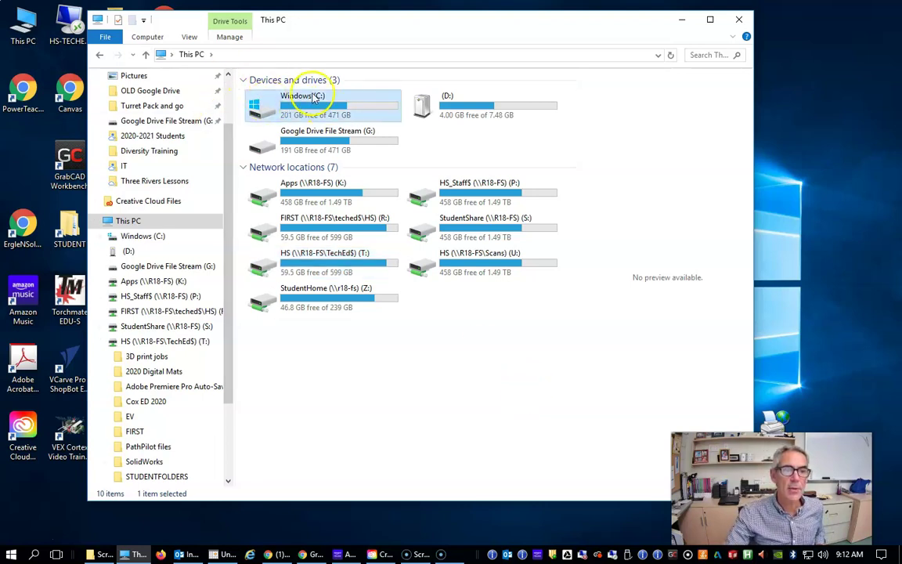
{"action": "double_click", "coordinate": [259, 112]}
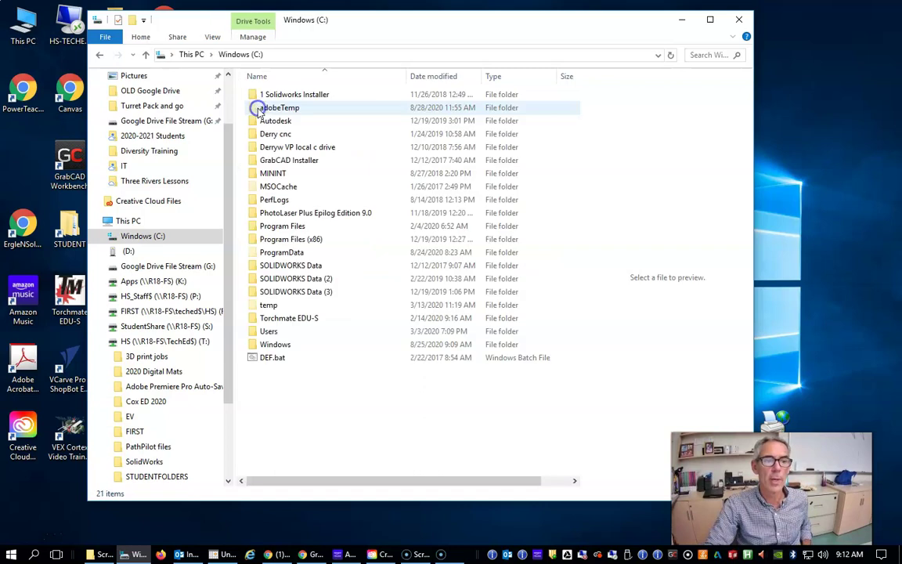
{"action": "left_click", "coordinate": [269, 332]}
{"action": "double_click", "coordinate": [268, 331]}
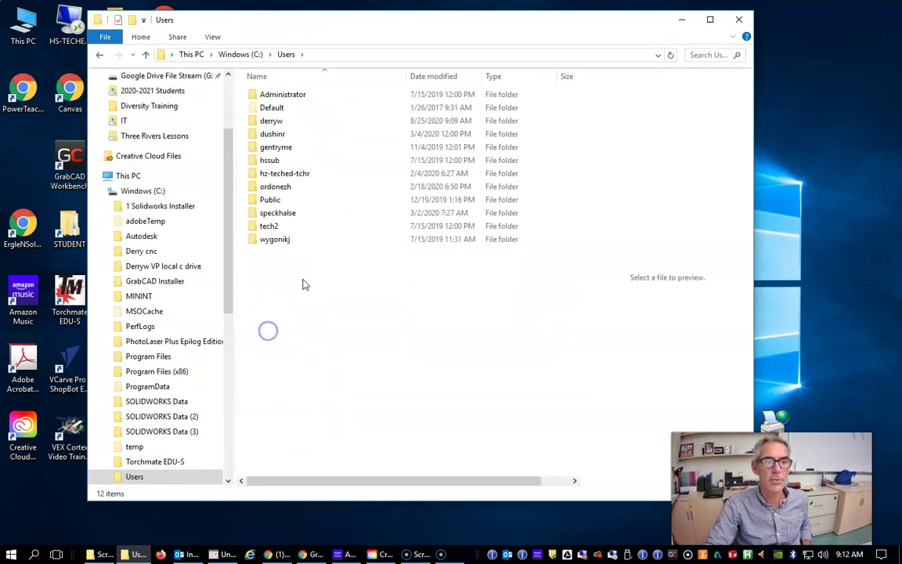
{"action": "left_click", "coordinate": [287, 122]}
{"action": "double_click", "coordinate": [287, 122]}
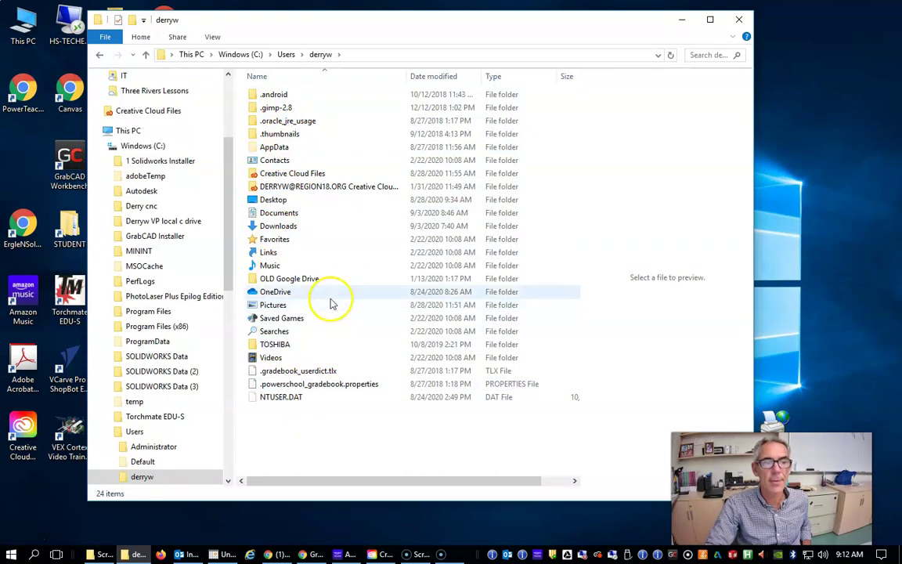
{"action": "double_click", "coordinate": [312, 213]}
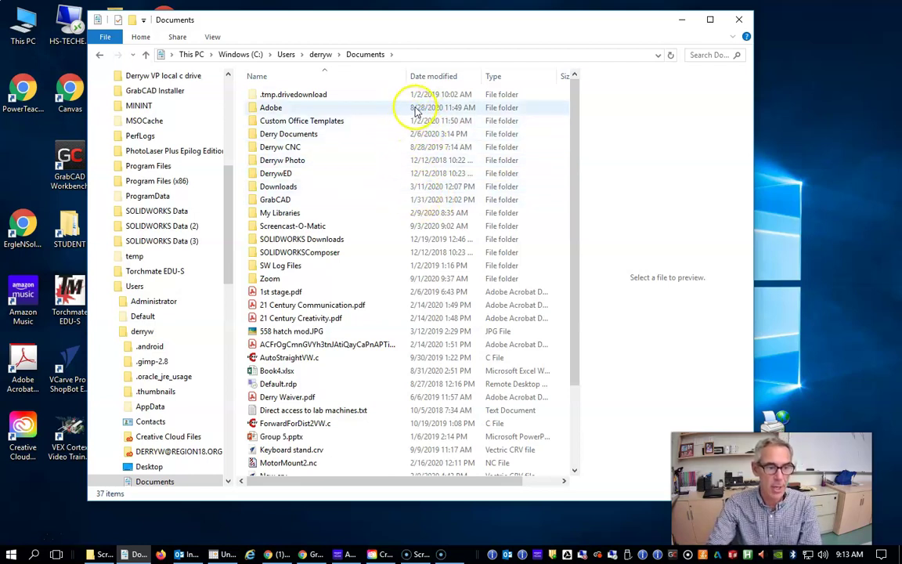
{"action": "mouse_move", "coordinate": [391, 111]}
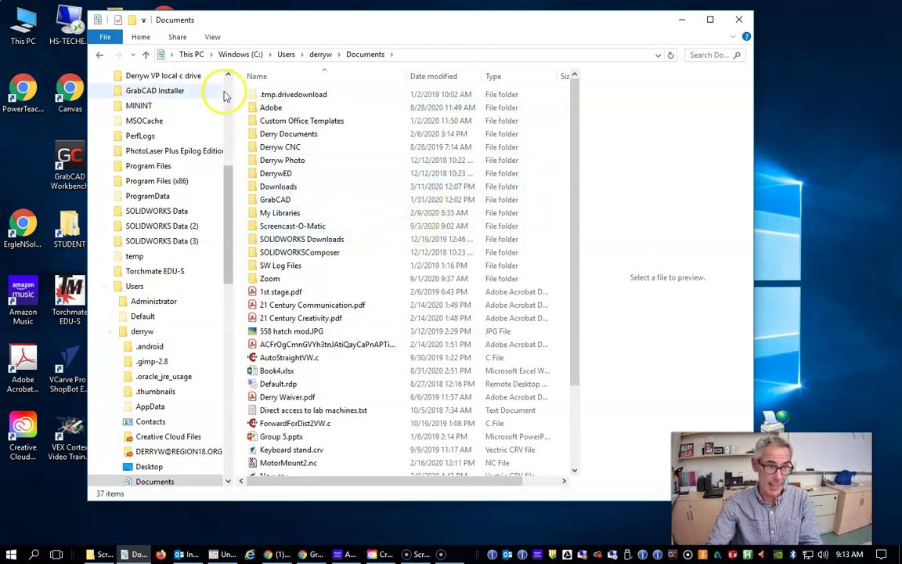
- Leave the Documents folder and go back up the folder levels to This PC
{"action": "left_click", "coordinate": [147, 55]}
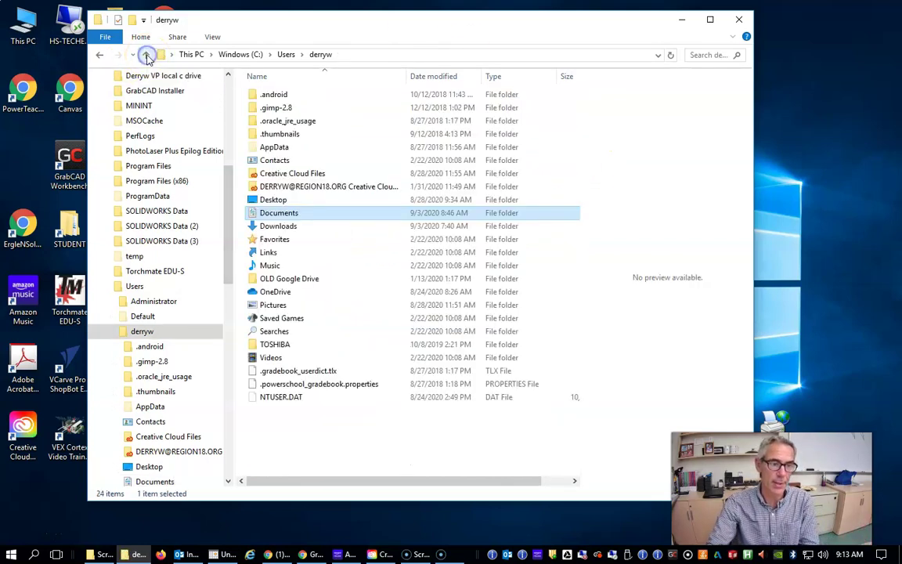
{"action": "left_click", "coordinate": [147, 55]}
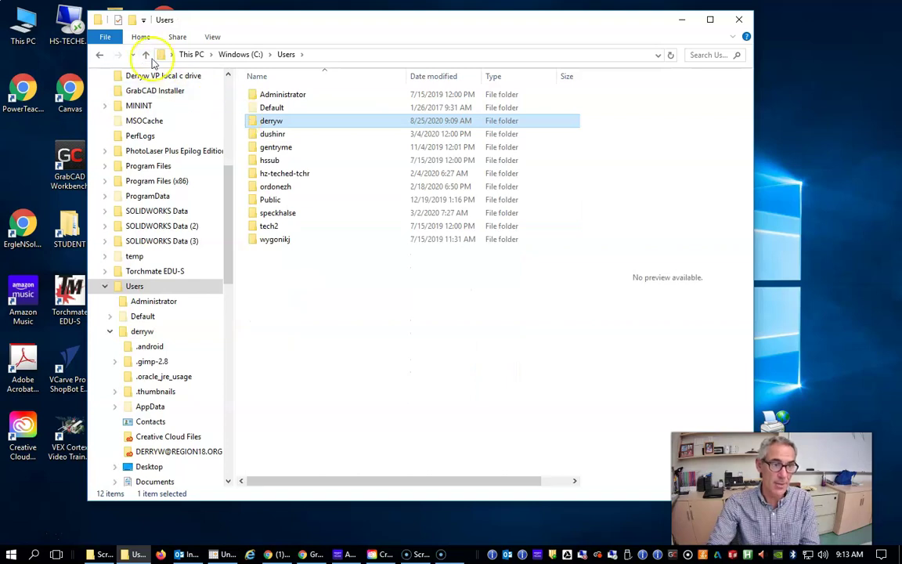
{"action": "left_click", "coordinate": [147, 55]}
{"action": "left_click", "coordinate": [146, 55]}
{"action": "left_click", "coordinate": [147, 55]}
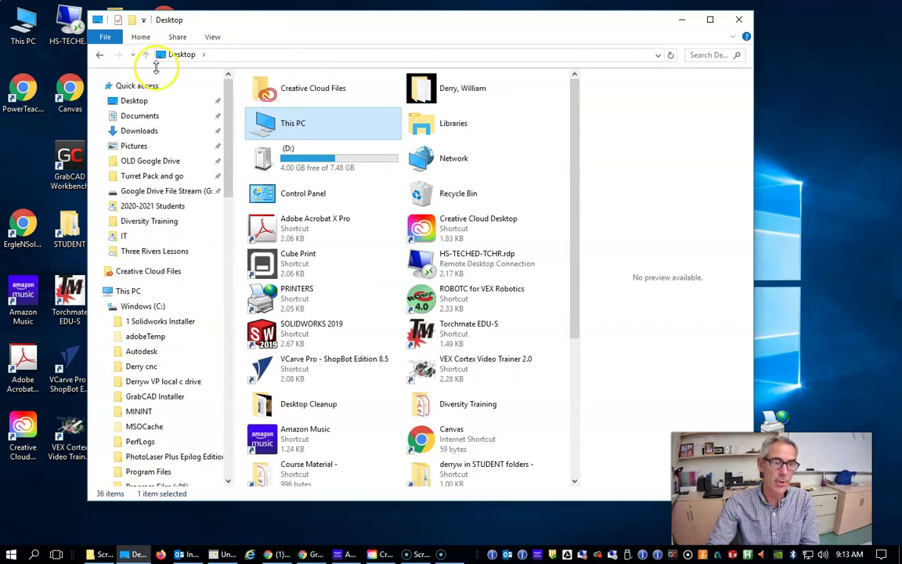
{"action": "double_click", "coordinate": [252, 129]}
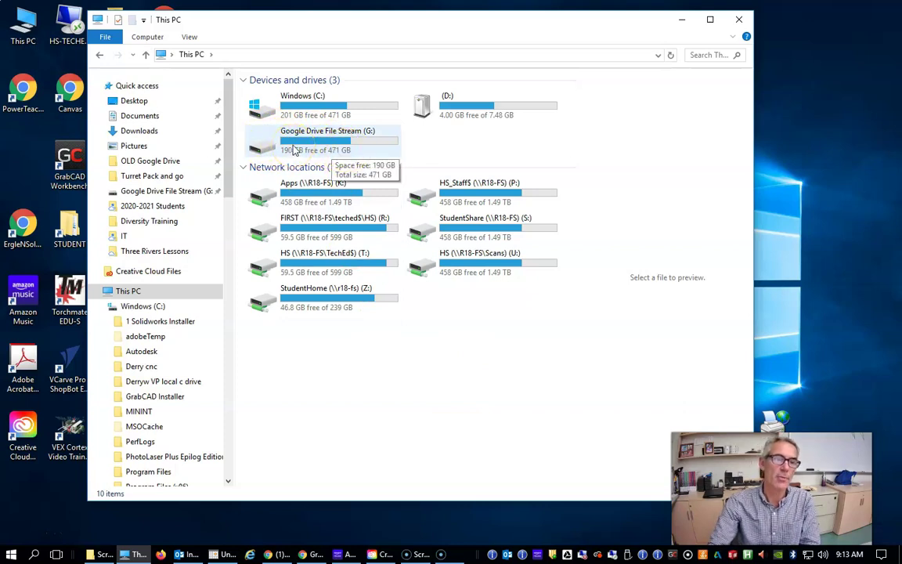
- Open My Drive on Google Drive File Stream (G:) and look through its folders and files
{"action": "left_click", "coordinate": [302, 150]}
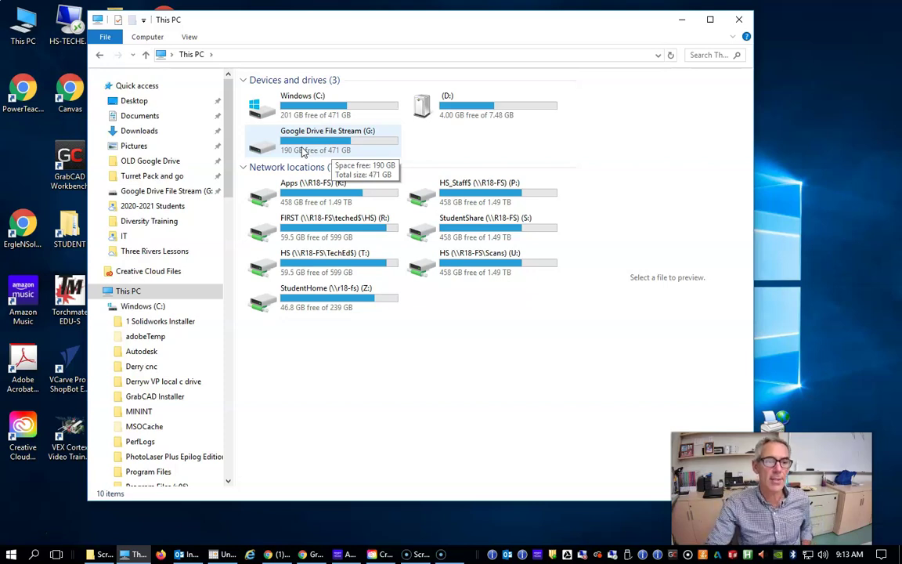
{"action": "double_click", "coordinate": [290, 142]}
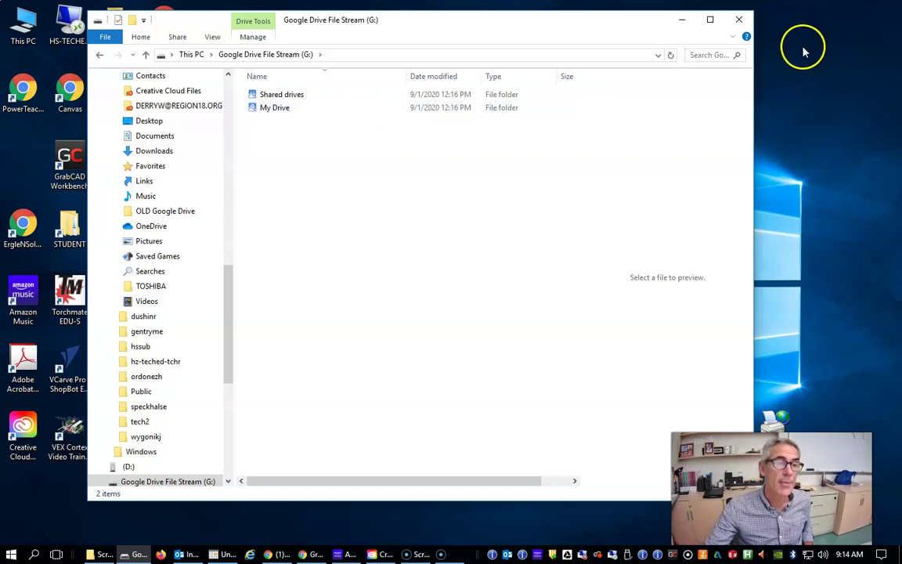
{"action": "double_click", "coordinate": [279, 110]}
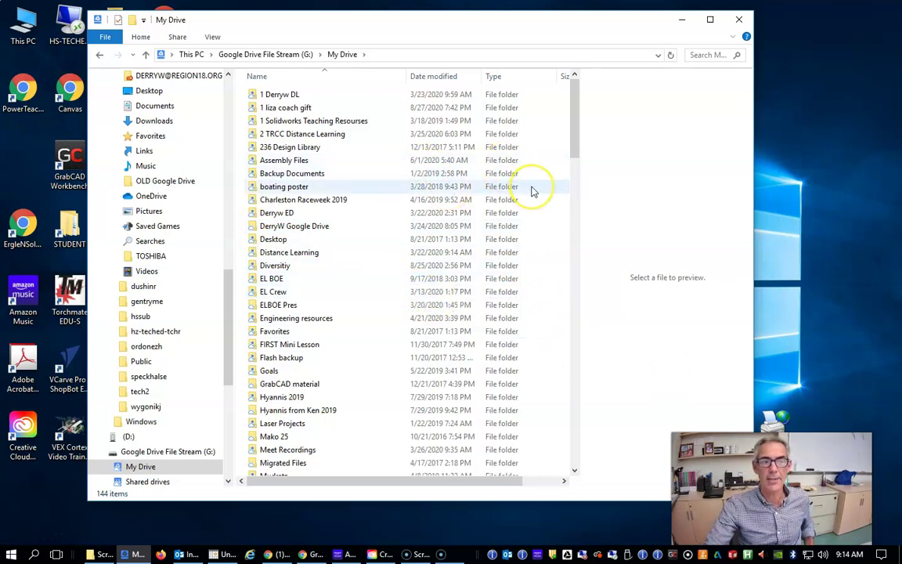
{"action": "scroll", "coordinate": [533, 191], "scroll_direction": "down", "scroll_amount": 1}
{"action": "scroll", "coordinate": [392, 247], "scroll_direction": "up", "scroll_amount": 1}
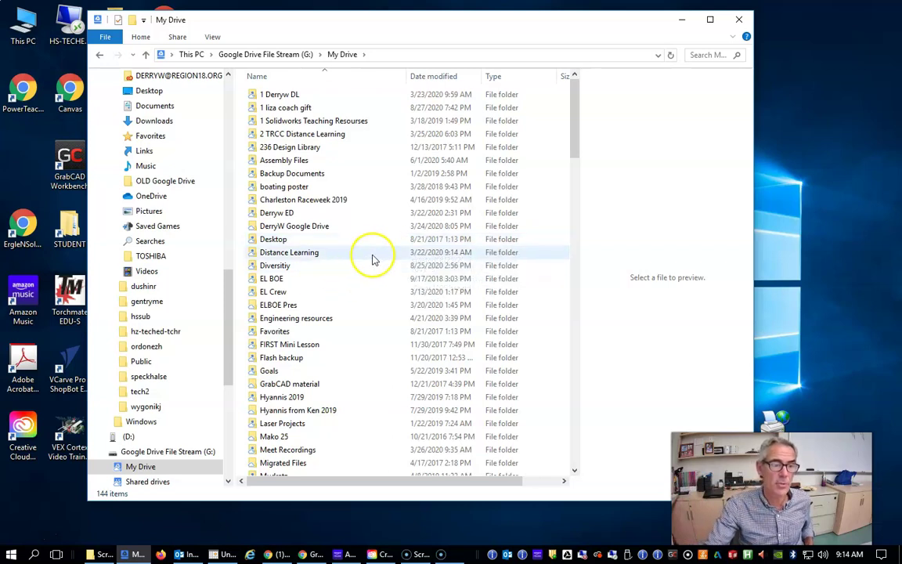
{"action": "scroll", "coordinate": [375, 208], "scroll_direction": "down", "scroll_amount": 8}
{"action": "scroll", "coordinate": [378, 235], "scroll_direction": "up", "scroll_amount": 2}
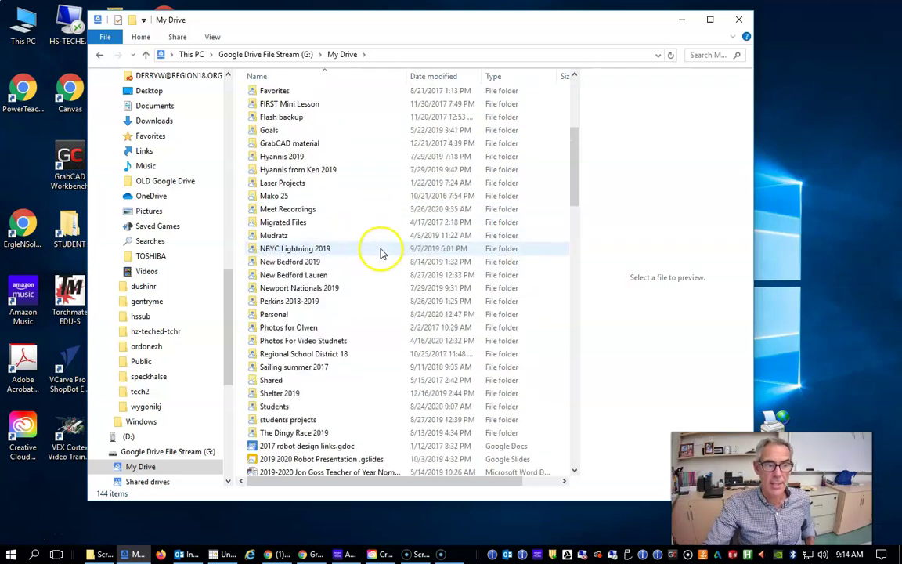
{"action": "scroll", "coordinate": [382, 253], "scroll_direction": "up", "scroll_amount": 6}
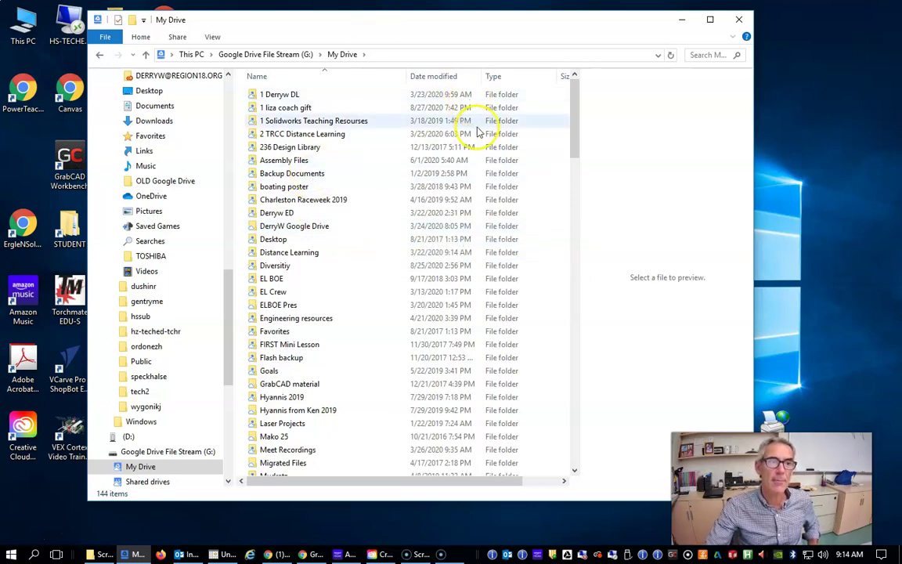
- View the Shared drives folder on Google Drive File Stream (G:) and return to the drive's root
{"action": "left_click_drag", "start_coordinate": [570, 28], "coordinate": [592, 39]}
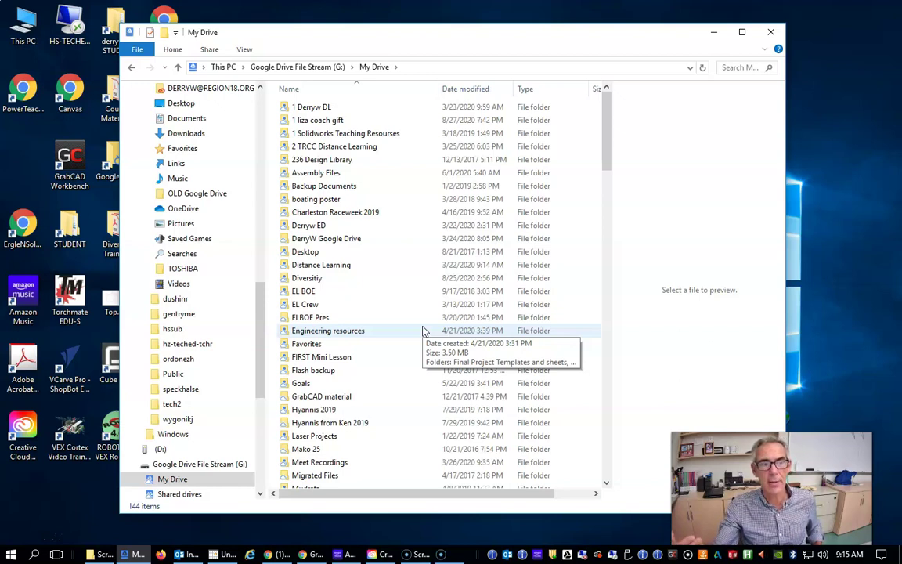
{"action": "left_click_drag", "start_coordinate": [259, 297], "coordinate": [268, 92]}
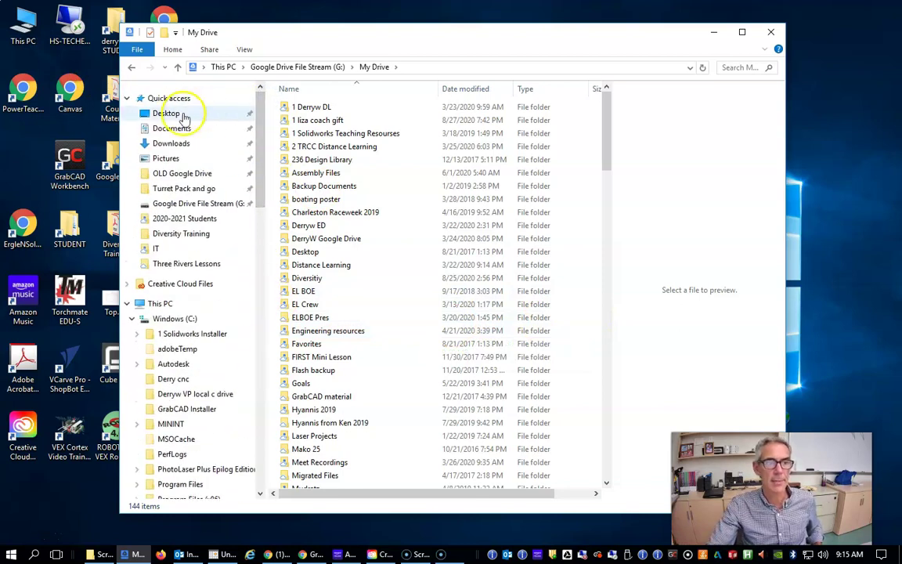
{"action": "left_click", "coordinate": [196, 206]}
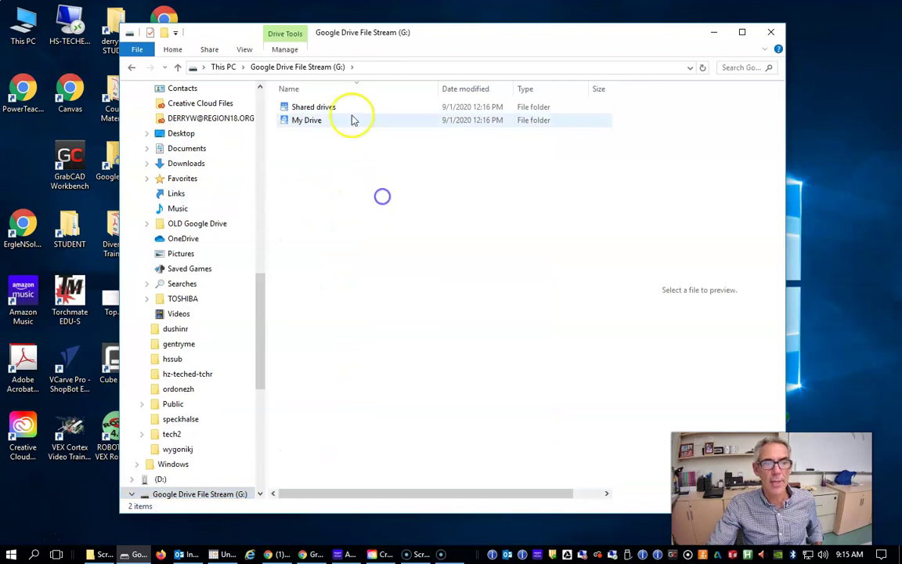
{"action": "double_click", "coordinate": [312, 109]}
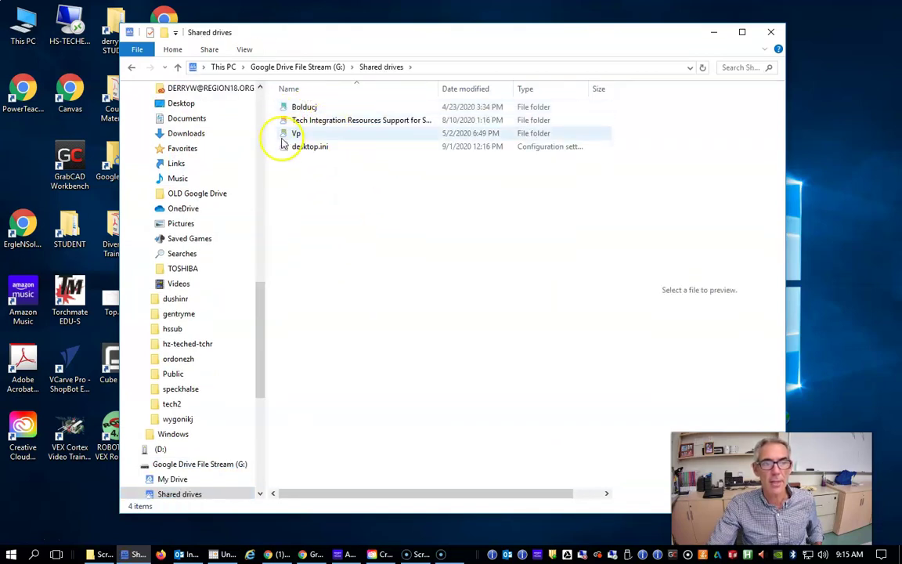
{"action": "left_click", "coordinate": [179, 68]}
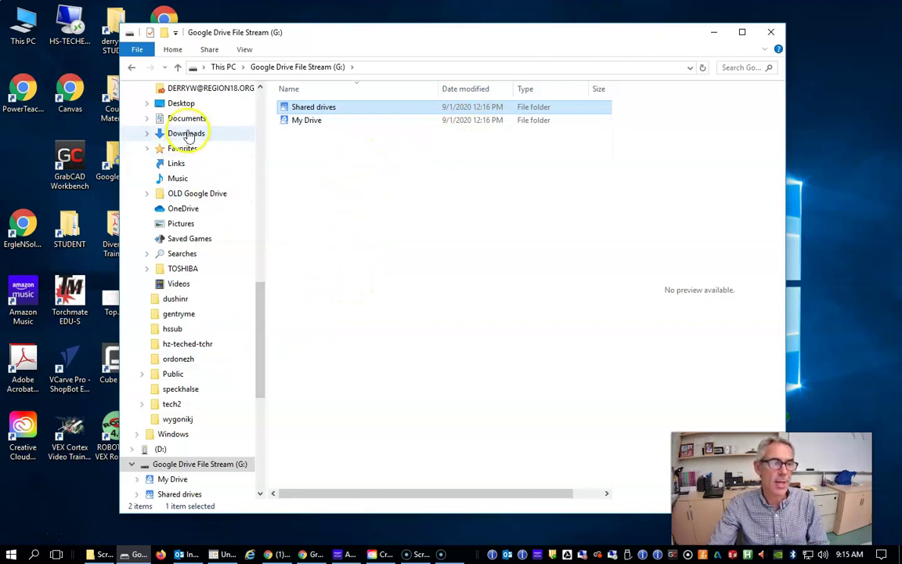
- Return from Google Drive File Stream (G:) to This PC to view the local drives and network locations
{"action": "left_click", "coordinate": [271, 299]}
{"action": "left_click_drag", "start_coordinate": [262, 313], "coordinate": [278, 145]}
{"action": "left_click", "coordinate": [155, 188]}
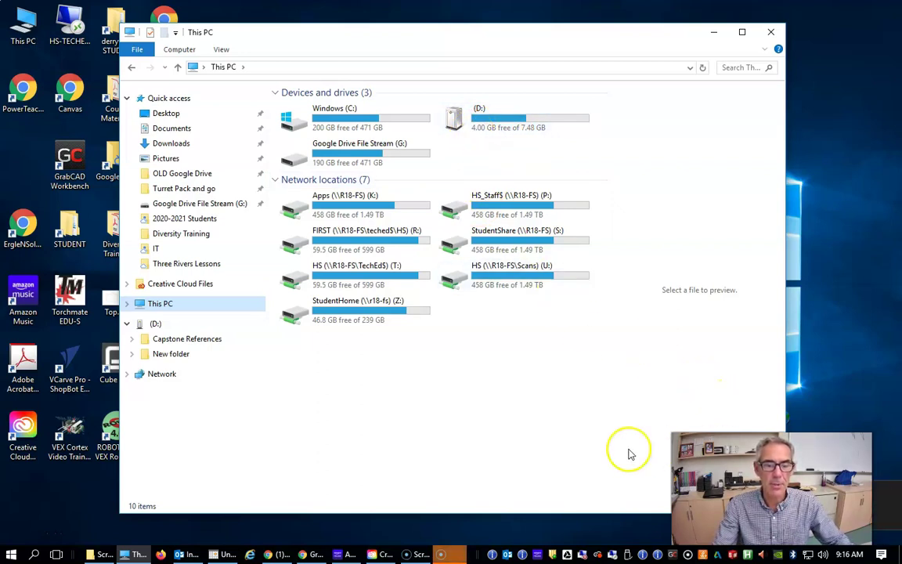
{"action": "left_click", "coordinate": [596, 427]}
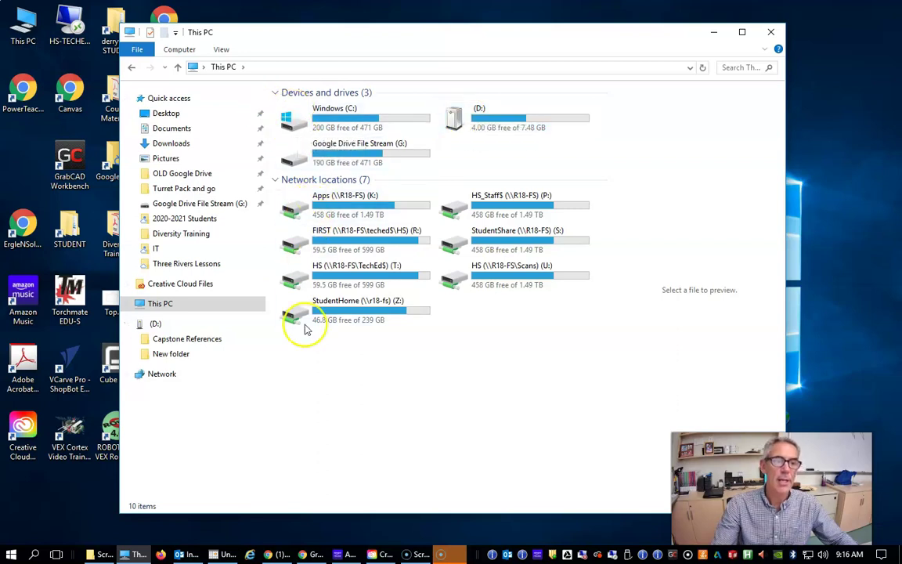
{"action": "left_click", "coordinate": [340, 160]}
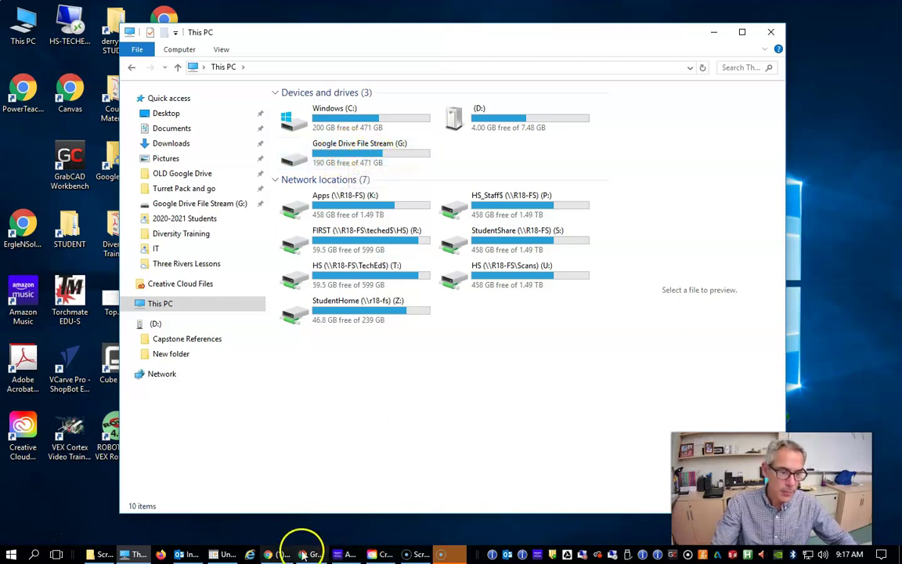
- Switch to Chrome and open the Google Drive website from a new browser window
{"action": "left_click", "coordinate": [750, 81]}
{"action": "double_click", "coordinate": [246, 33]}
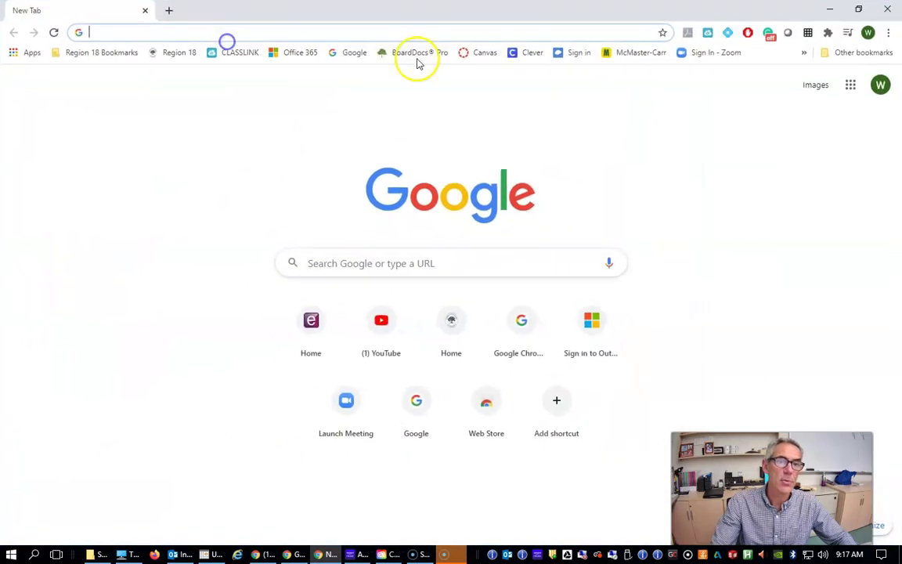
{"action": "left_click", "coordinate": [18, 54]}
{"action": "left_click", "coordinate": [395, 222]}
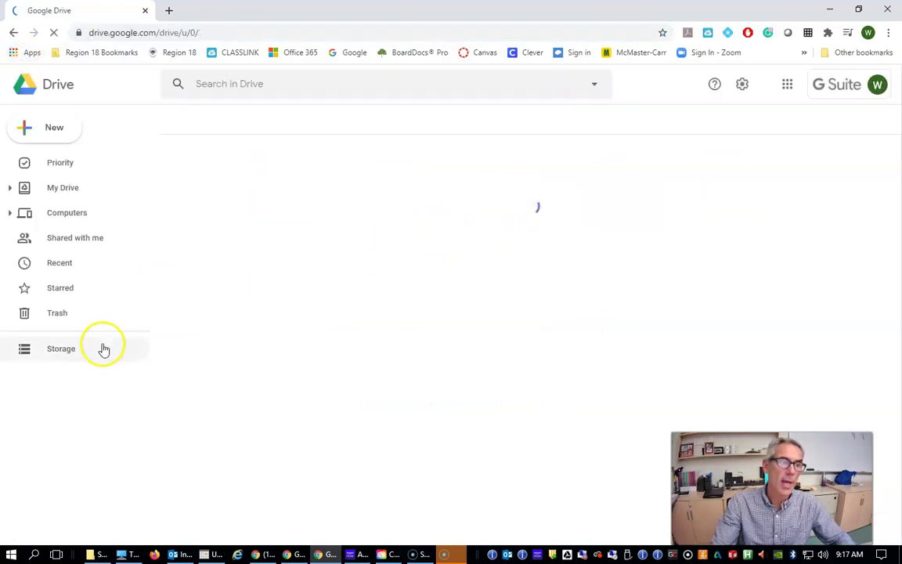
- Open My Drive on the Google Drive website and look through its folders and files
{"action": "scroll", "coordinate": [327, 227], "scroll_direction": "down", "scroll_amount": 3}
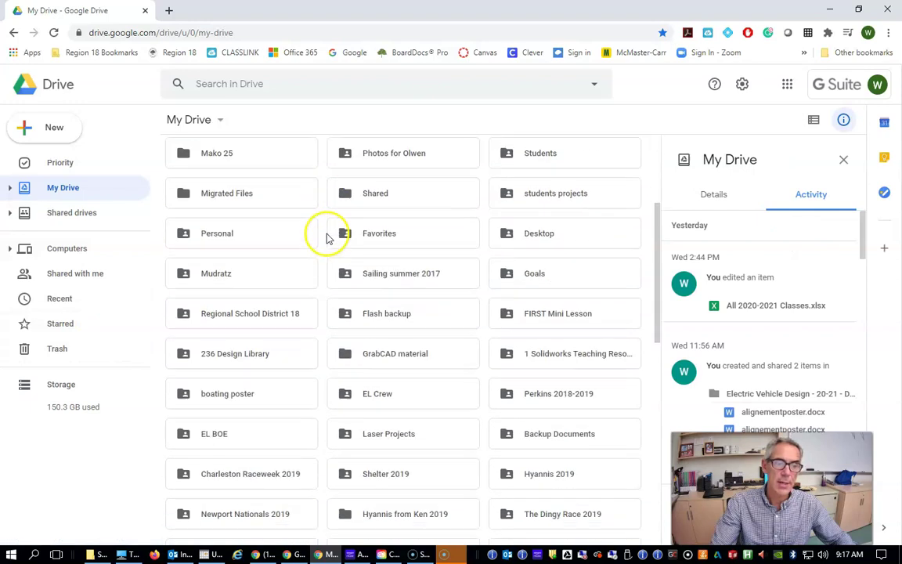
{"action": "scroll", "coordinate": [327, 237], "scroll_direction": "down", "scroll_amount": 10}
{"action": "scroll", "coordinate": [375, 294], "scroll_direction": "up", "scroll_amount": 6}
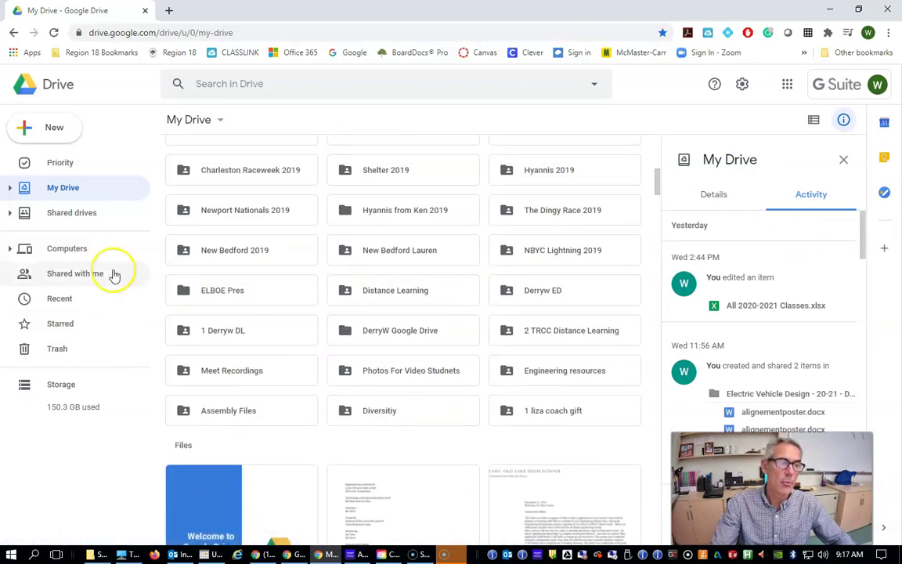
- Open Shared with me in Google Drive and look through the folders students have shared
{"action": "left_click", "coordinate": [67, 274]}
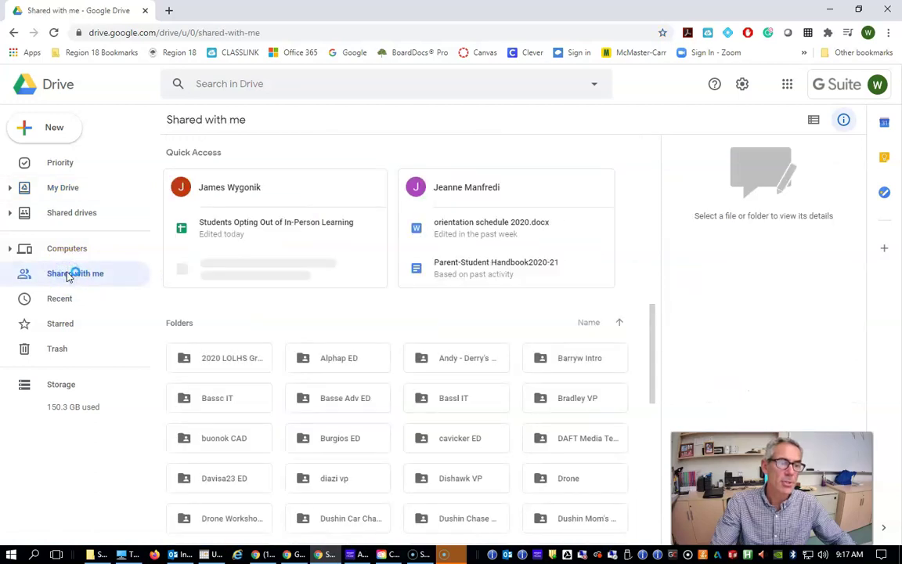
{"action": "scroll", "coordinate": [395, 392], "scroll_direction": "down", "scroll_amount": 5}
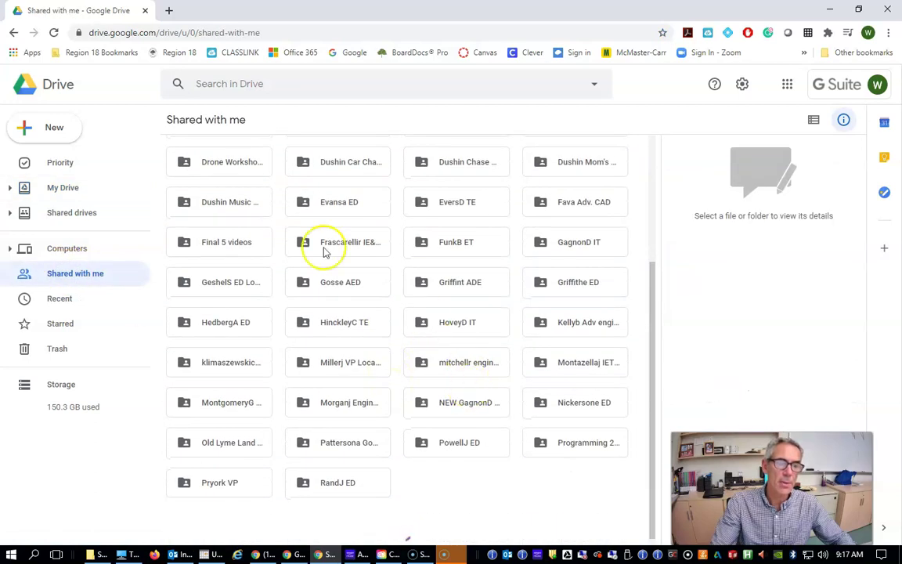
{"action": "scroll", "coordinate": [282, 306], "scroll_direction": "up", "scroll_amount": 3}
{"action": "scroll", "coordinate": [282, 316], "scroll_direction": "up", "scroll_amount": 3}
{"action": "scroll", "coordinate": [274, 322], "scroll_direction": "down", "scroll_amount": 5}
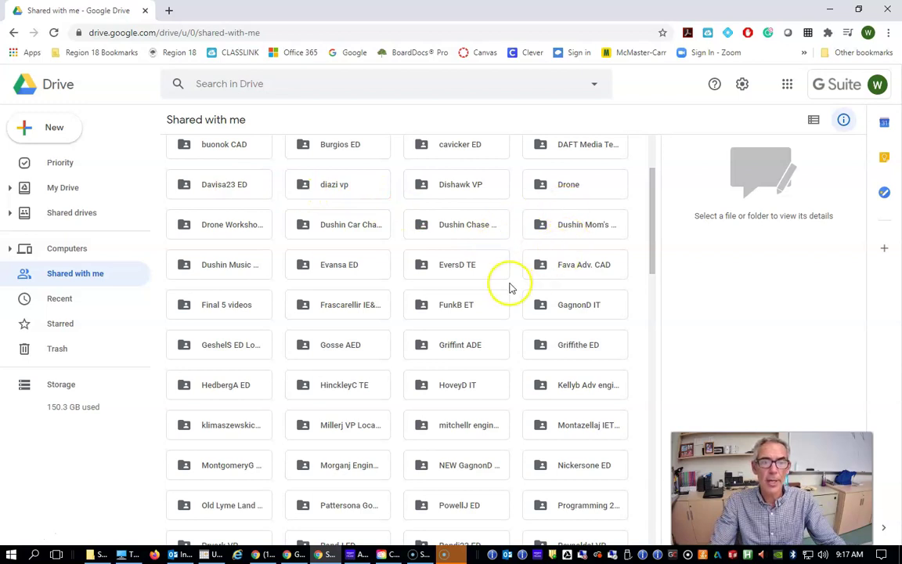
{"action": "scroll", "coordinate": [489, 291], "scroll_direction": "up", "scroll_amount": 1}
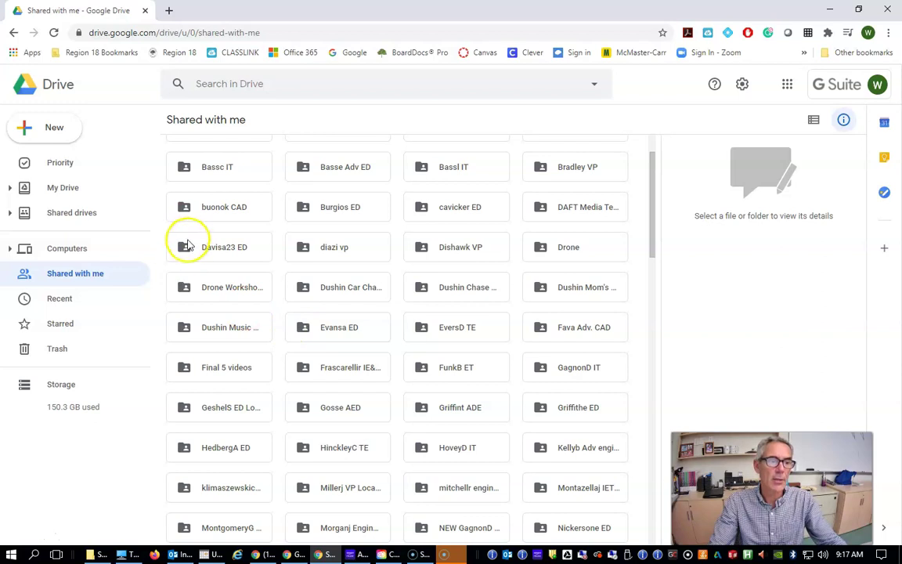
- Open the student's shared folder ending in "23 ED" and look through its image files
{"action": "double_click", "coordinate": [185, 249]}
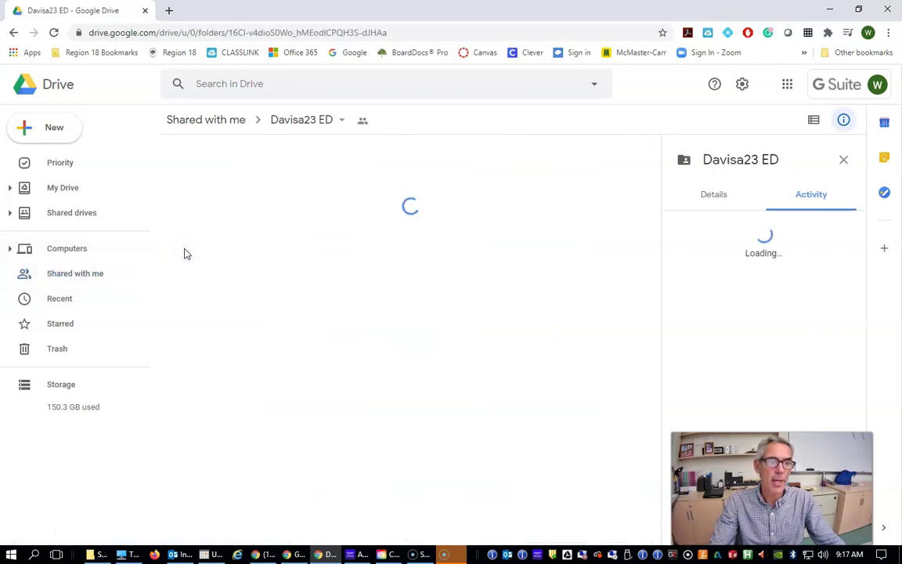
{"action": "scroll", "coordinate": [329, 350], "scroll_direction": "down", "scroll_amount": 9}
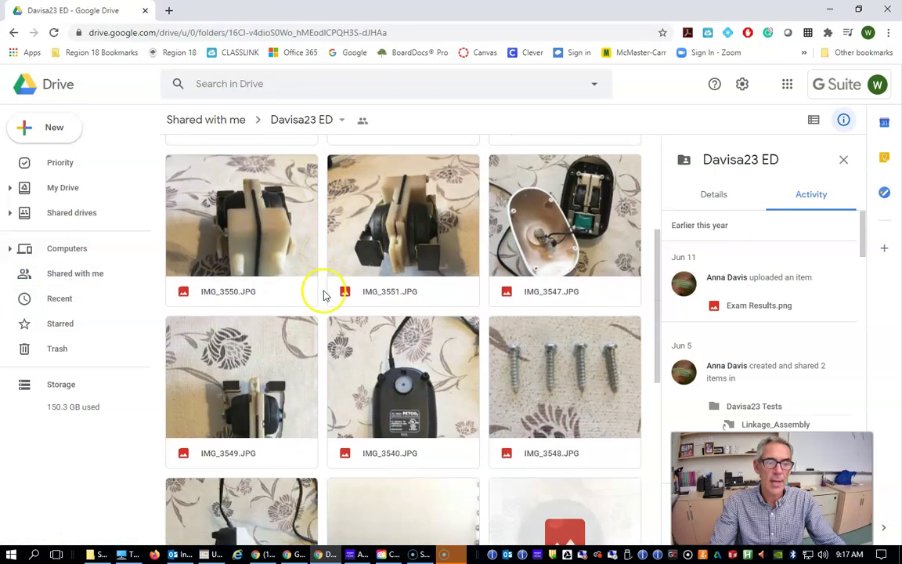
{"action": "scroll", "coordinate": [326, 296], "scroll_direction": "up", "scroll_amount": 9}
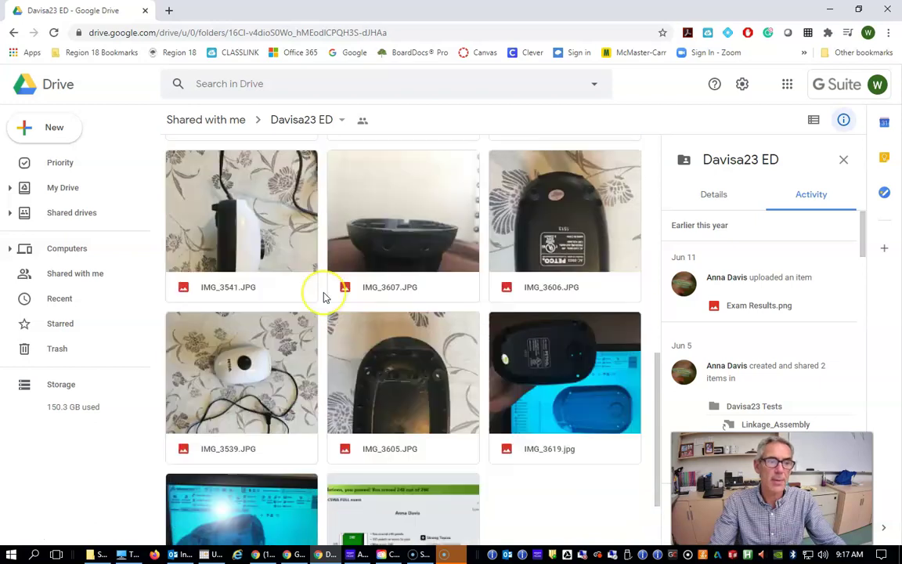
- Open the student's ED Local subfolder and examine its folders, SLDPRT part files and Testing File Sharing.docx
{"action": "double_click", "coordinate": [226, 188]}
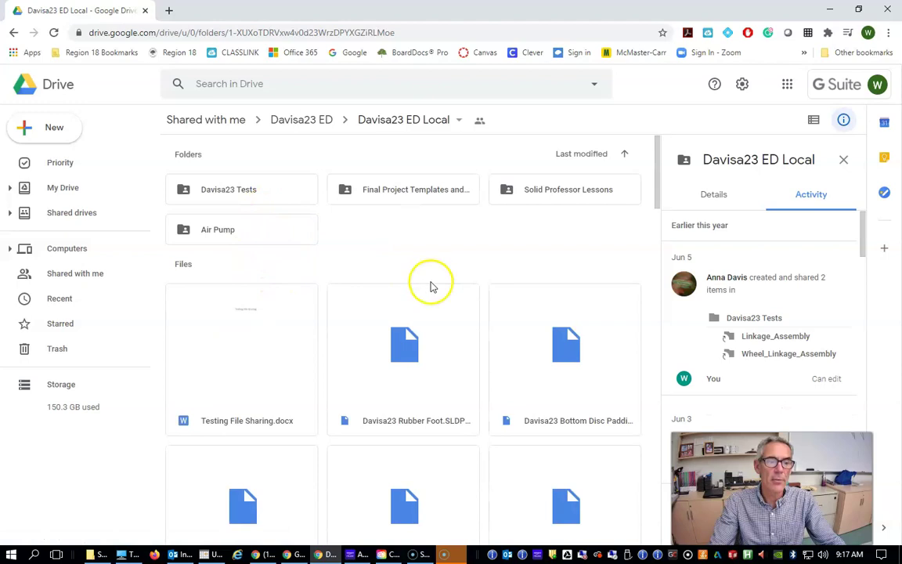
{"action": "scroll", "coordinate": [403, 366], "scroll_direction": "down", "scroll_amount": 3}
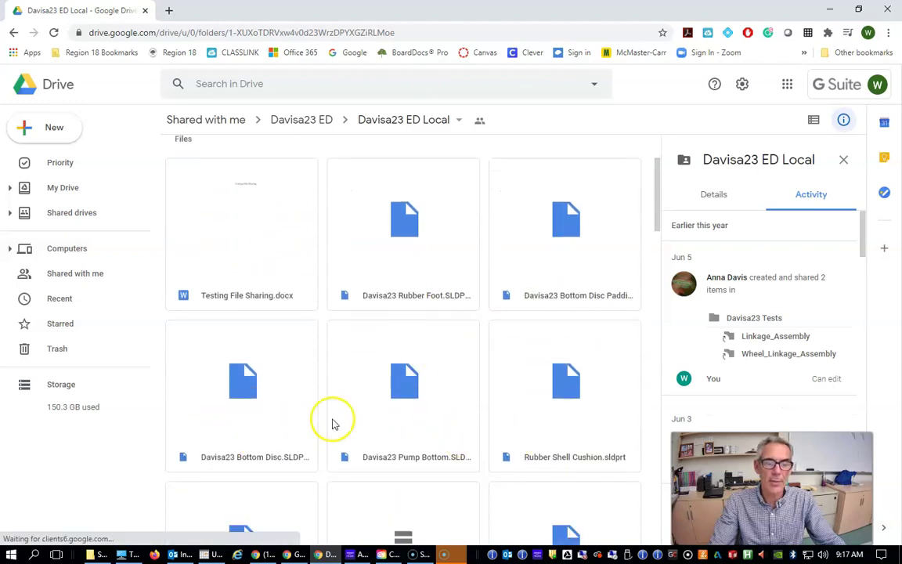
{"action": "scroll", "coordinate": [388, 429], "scroll_direction": "down", "scroll_amount": 3}
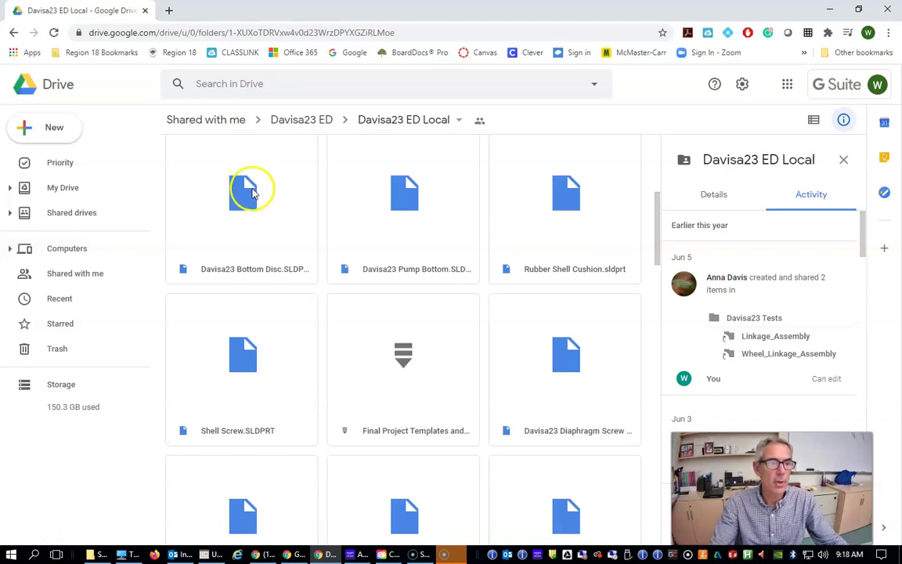
{"action": "scroll", "coordinate": [258, 266], "scroll_direction": "up", "scroll_amount": 5}
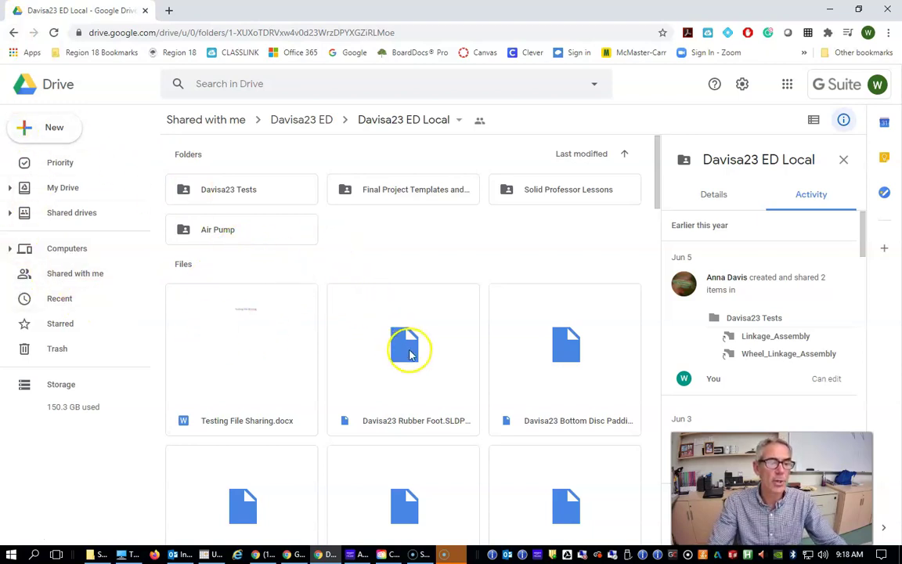
{"action": "scroll", "coordinate": [409, 354], "scroll_direction": "down", "scroll_amount": 1}
{"action": "left_click", "coordinate": [444, 362]}
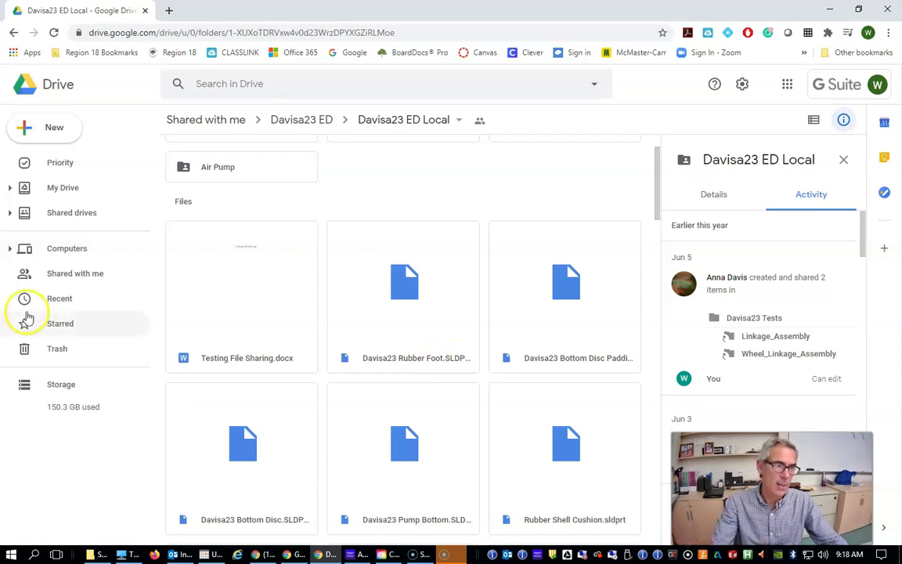
{"action": "scroll", "coordinate": [288, 317], "scroll_direction": "down", "scroll_amount": 5}
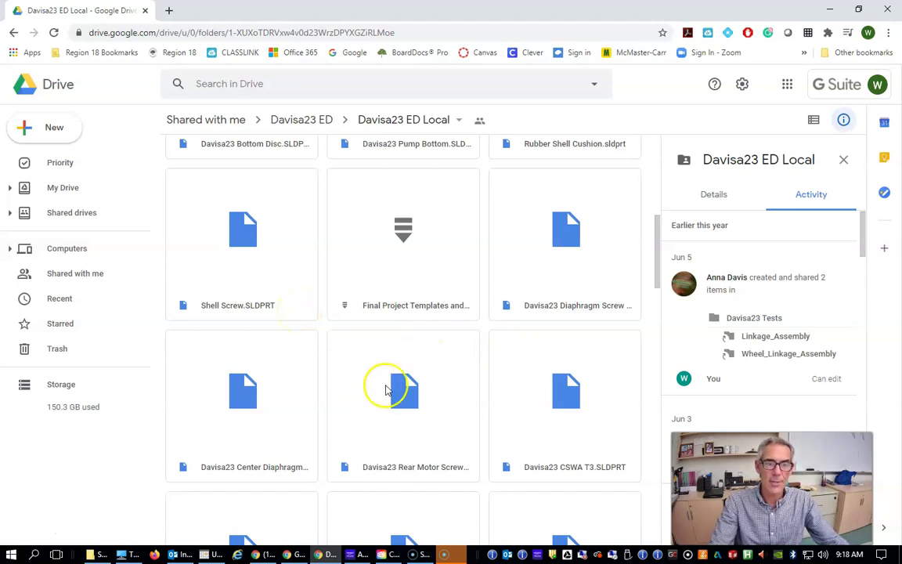
{"action": "scroll", "coordinate": [275, 282], "scroll_direction": "up", "scroll_amount": 1}
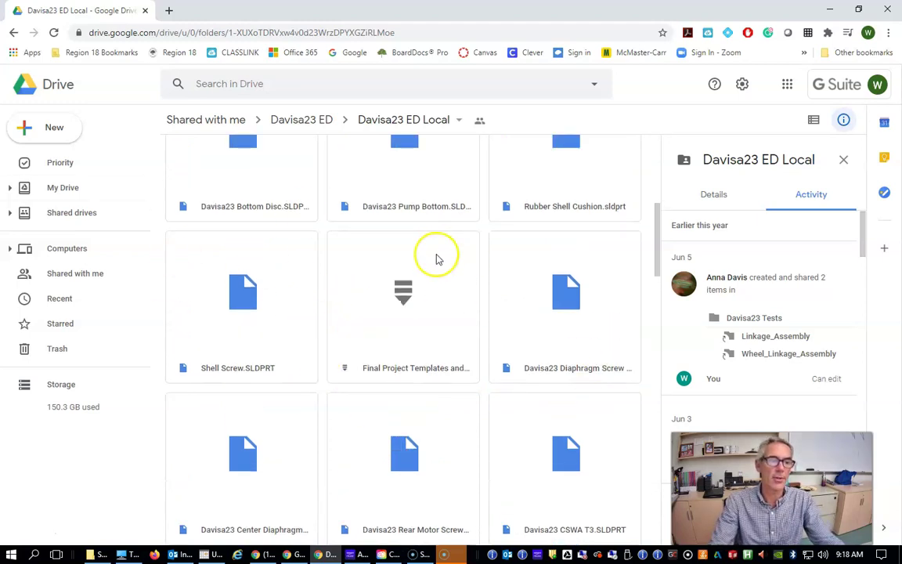
{"action": "scroll", "coordinate": [436, 259], "scroll_direction": "up", "scroll_amount": 2}
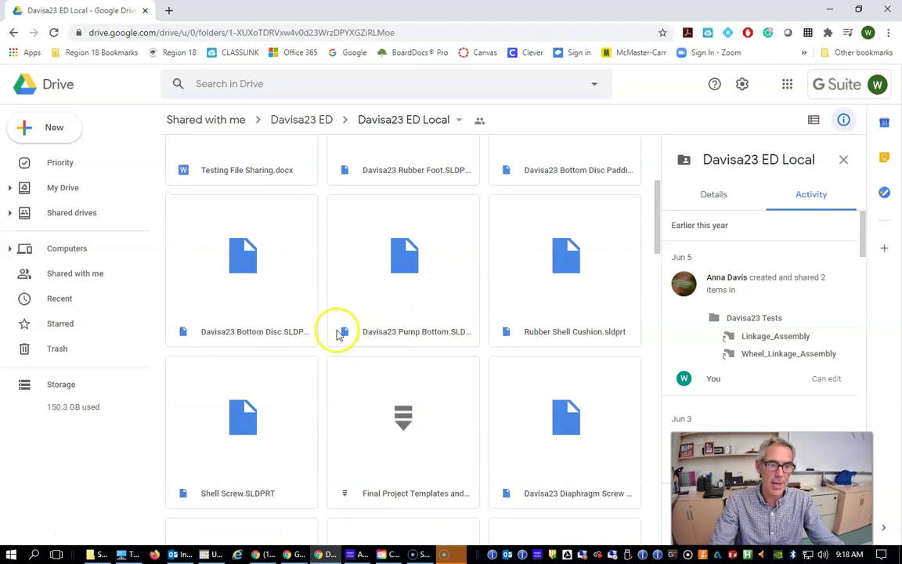
{"action": "scroll", "coordinate": [336, 335], "scroll_direction": "up", "scroll_amount": 2}
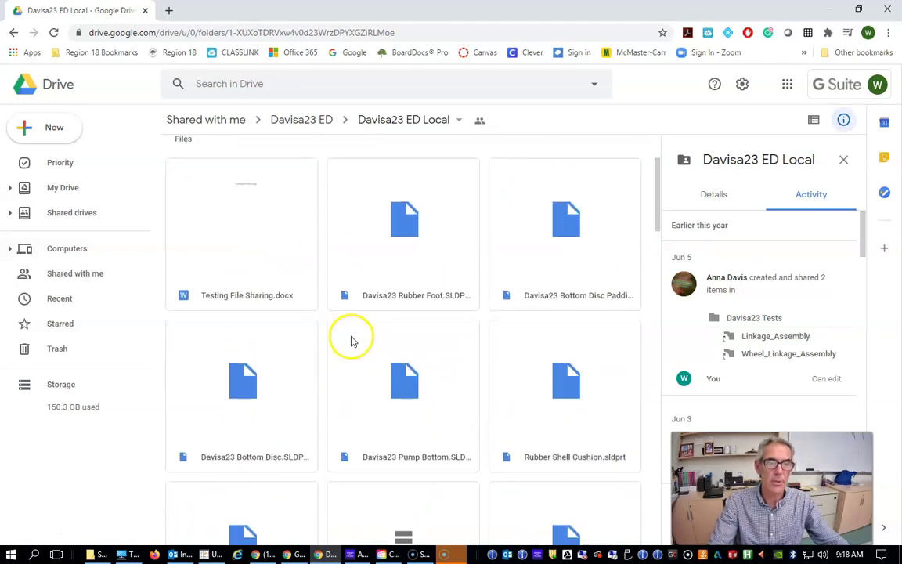
{"action": "scroll", "coordinate": [335, 316], "scroll_direction": "up", "scroll_amount": 1}
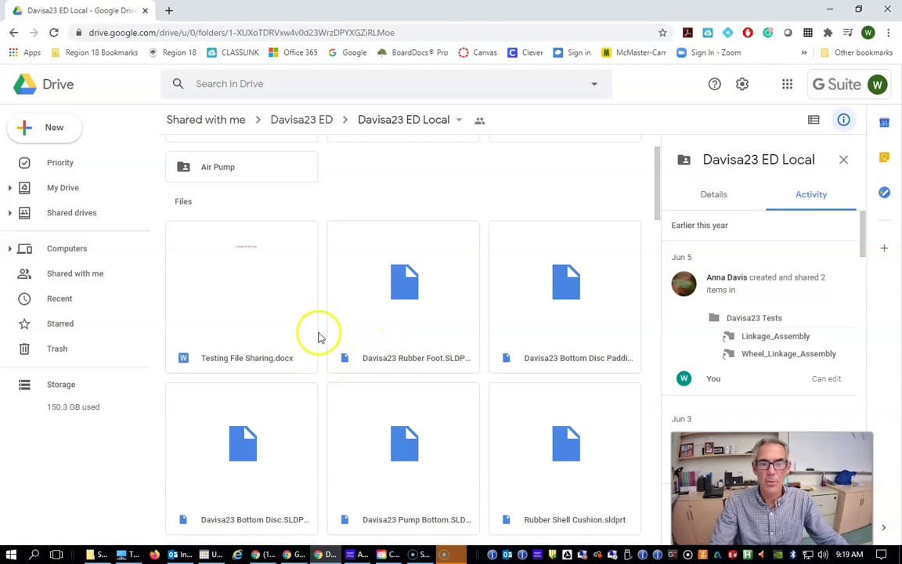
{"action": "scroll", "coordinate": [469, 338], "scroll_direction": "up", "scroll_amount": 1}
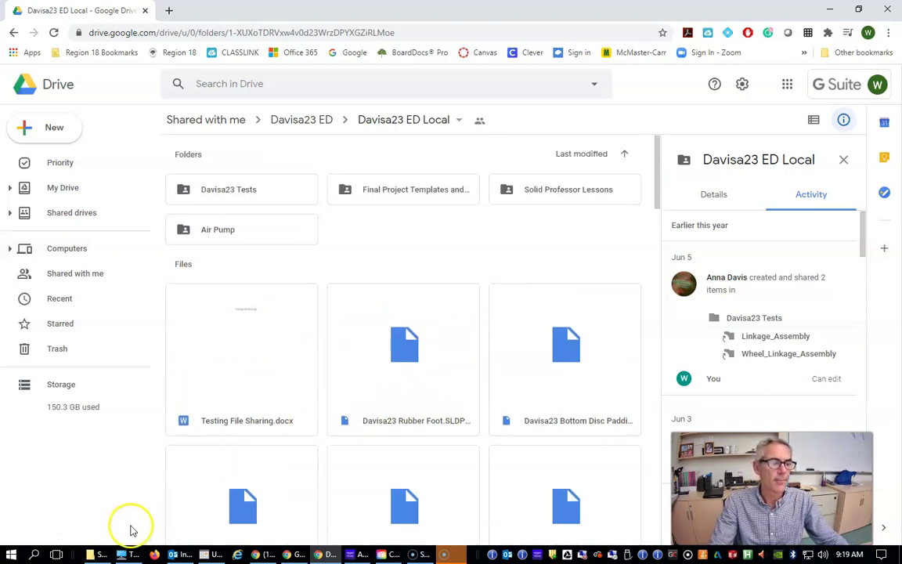